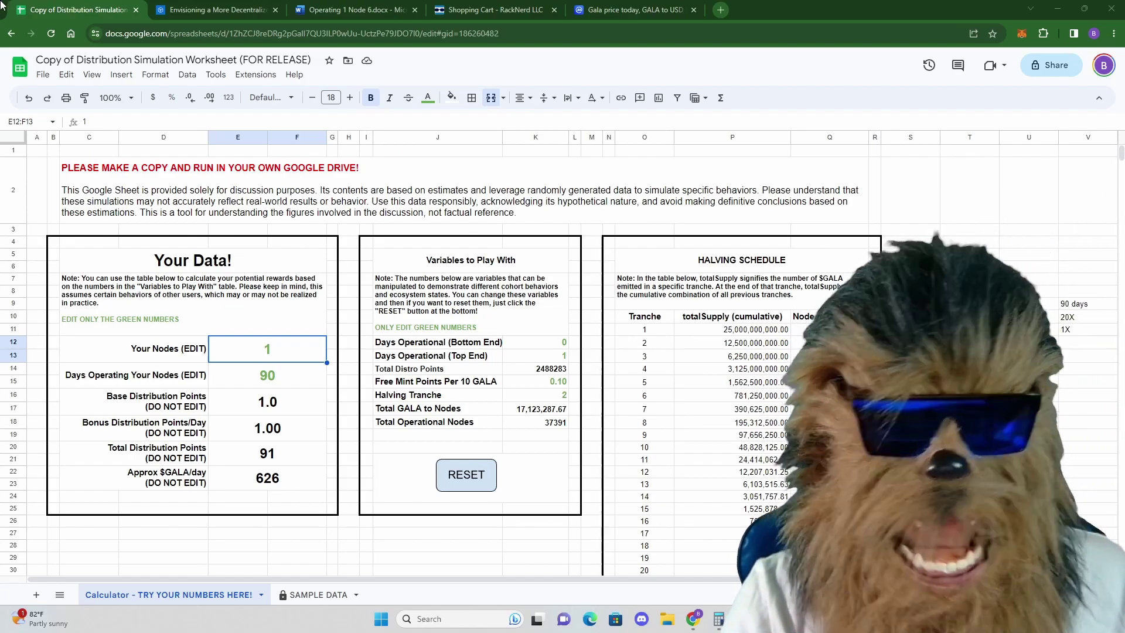
Review the Proposal Details in the Gala blog article and select the list of bonus points per node count.
{"action": "left_click", "coordinate": [244, 7]}
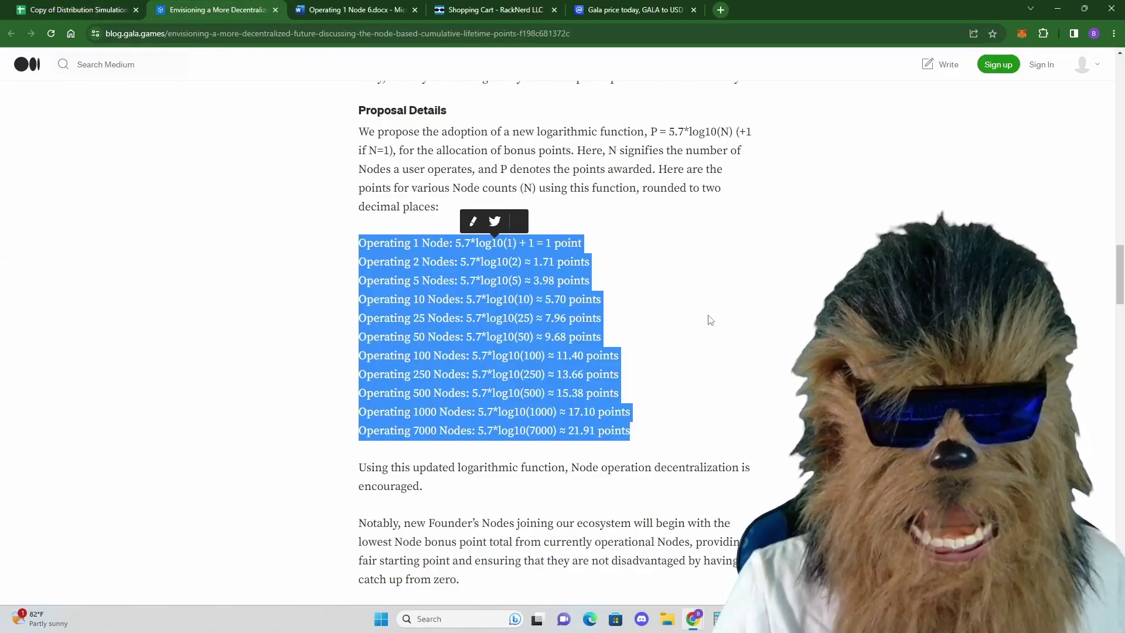
{"action": "scroll", "coordinate": [703, 305], "scroll_direction": "up", "scroll_amount": 7}
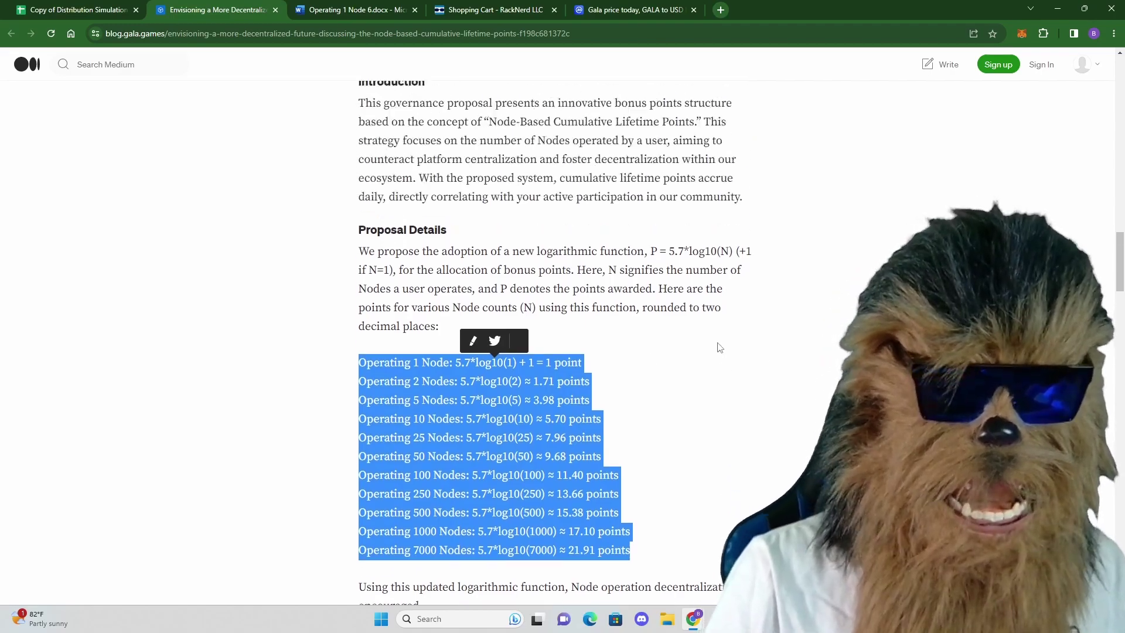
{"action": "scroll", "coordinate": [714, 340], "scroll_direction": "up", "scroll_amount": 4}
{"action": "scroll", "coordinate": [703, 305], "scroll_direction": "down", "scroll_amount": 10}
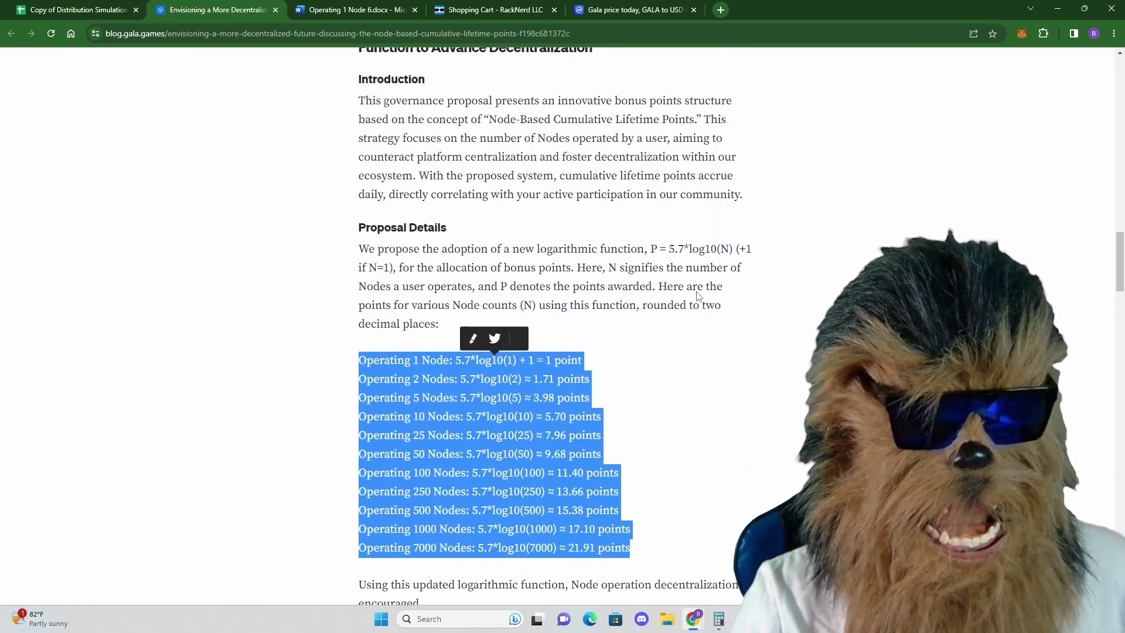
{"action": "scroll", "coordinate": [689, 277], "scroll_direction": "down", "scroll_amount": 1}
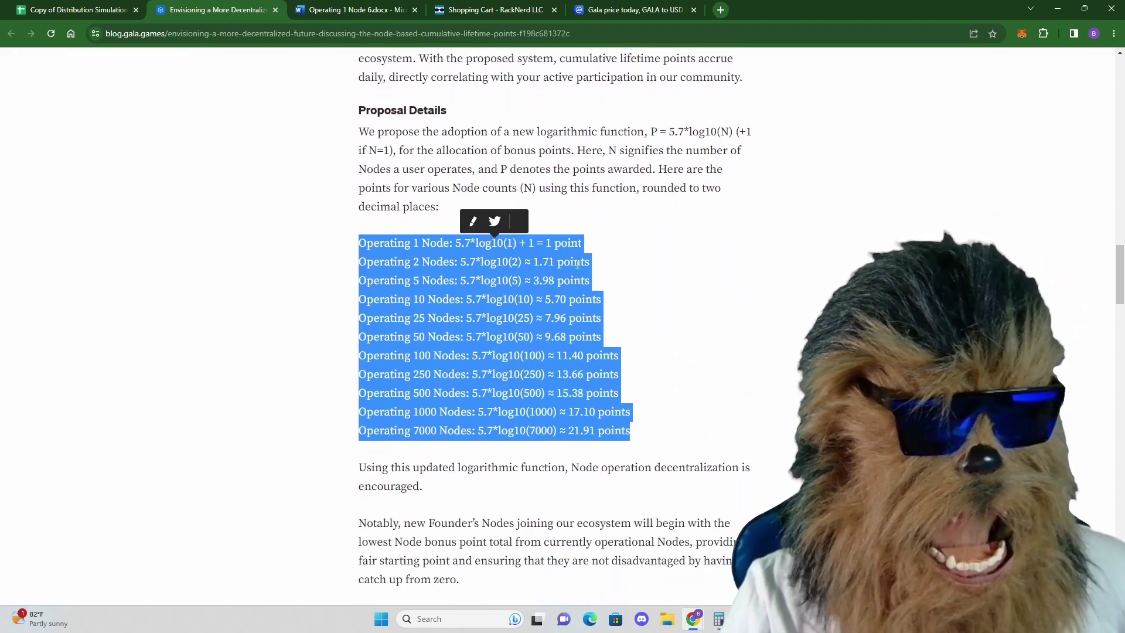
{"action": "left_click", "coordinate": [358, 235]}
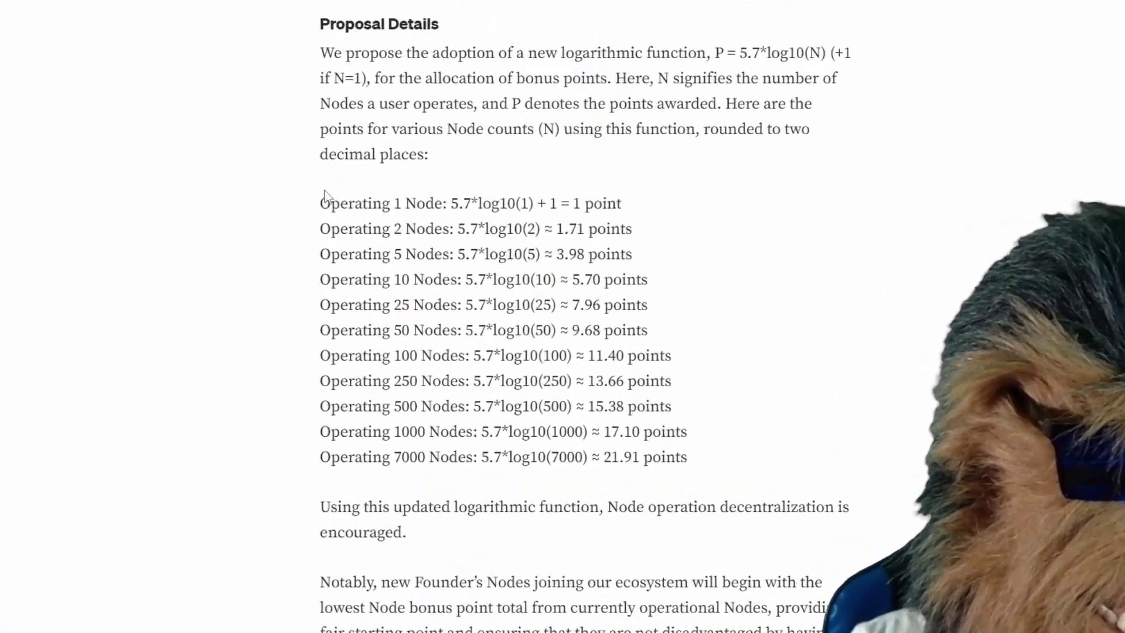
{"action": "left_click_drag", "start_coordinate": [185, 48], "coordinate": [926, 536]}
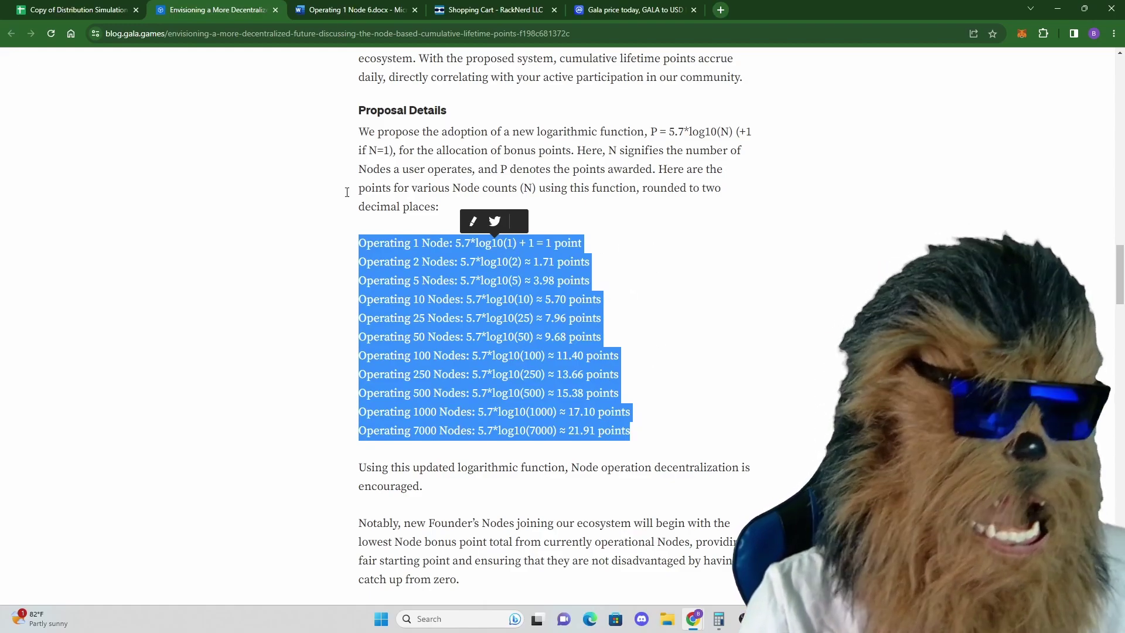
Set Your Nodes to 2 on the calculator sheet of the Distribution Simulation Worksheet.
{"action": "left_click", "coordinate": [104, 17]}
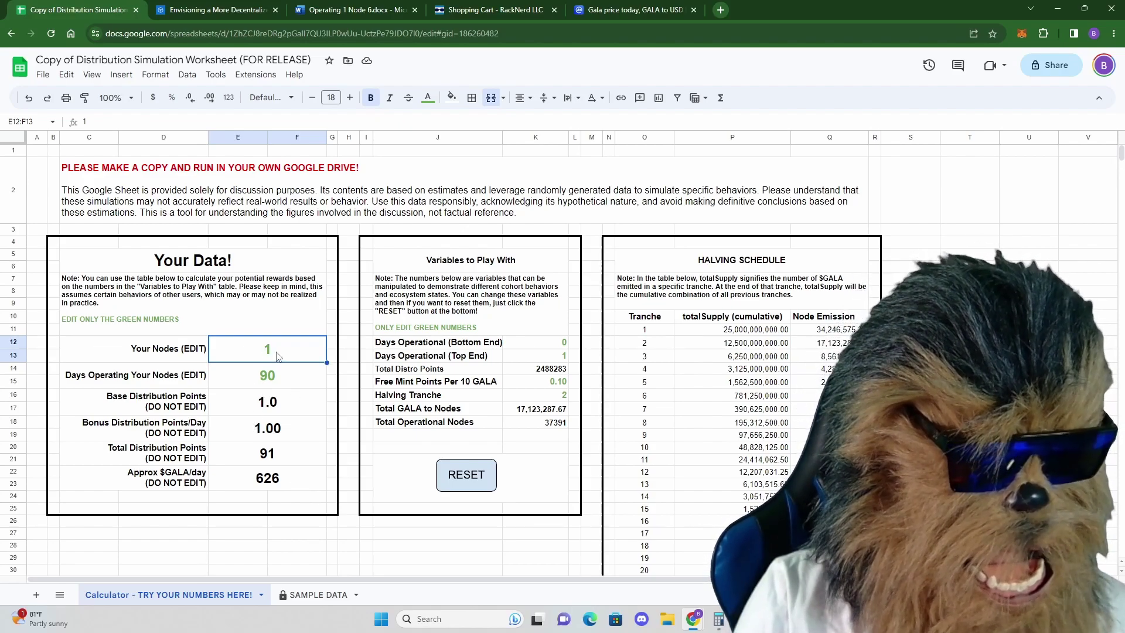
{"action": "double_click", "coordinate": [272, 349]}
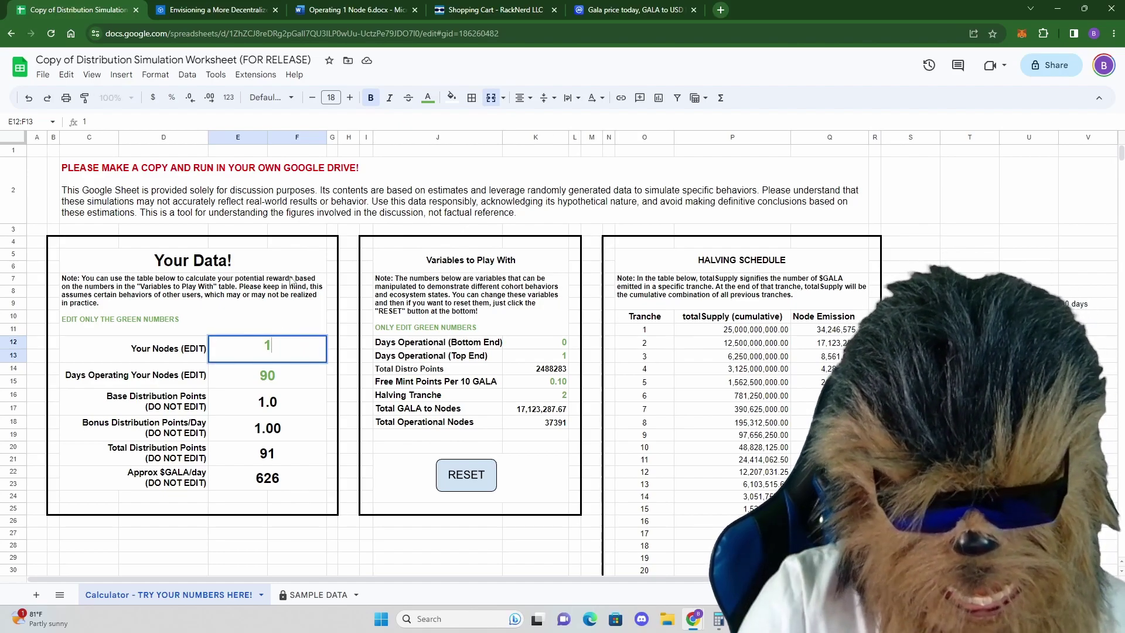
{"action": "type", "text": "2"}
{"action": "key", "text": "Return"}
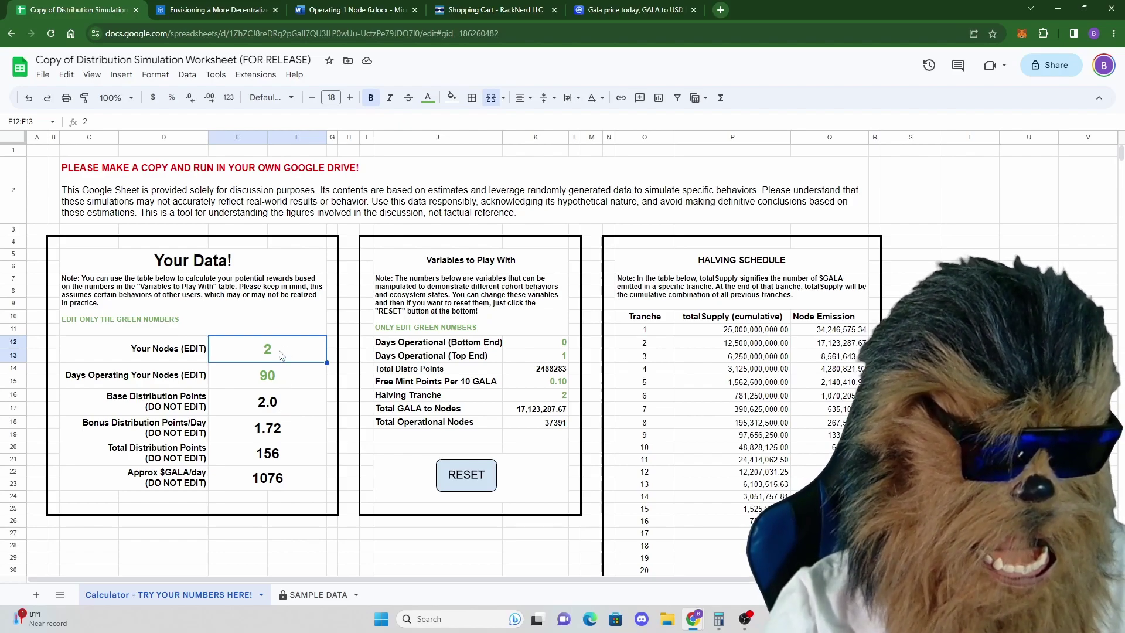
Set Your Nodes to 5 in the Your Data! table.
{"action": "double_click", "coordinate": [281, 352]}
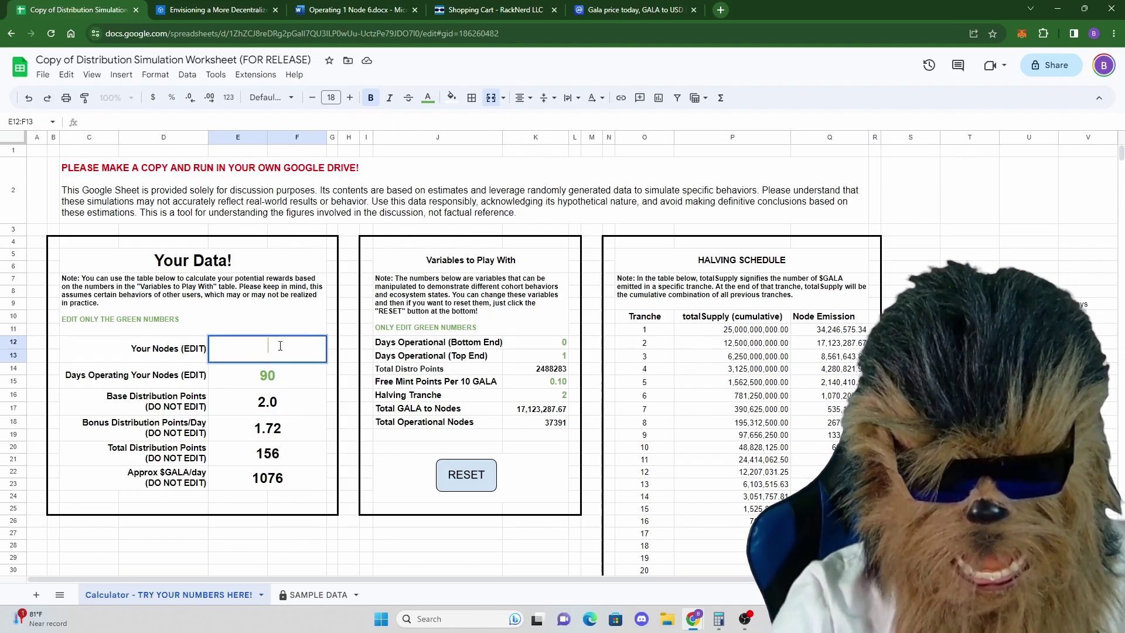
{"action": "type", "text": "5"}
{"action": "key", "text": "Return"}
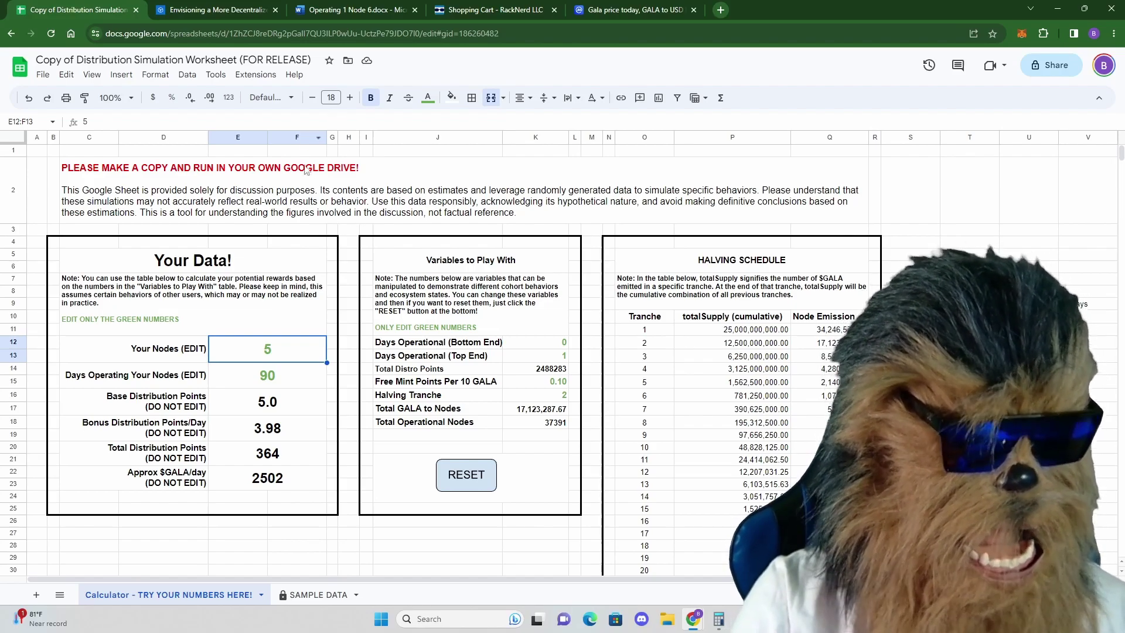
Compare the article's point list with the Operating 1 Node 6 document and select "Base points stay the same" under Common Questions.
{"action": "left_click", "coordinate": [199, 9]}
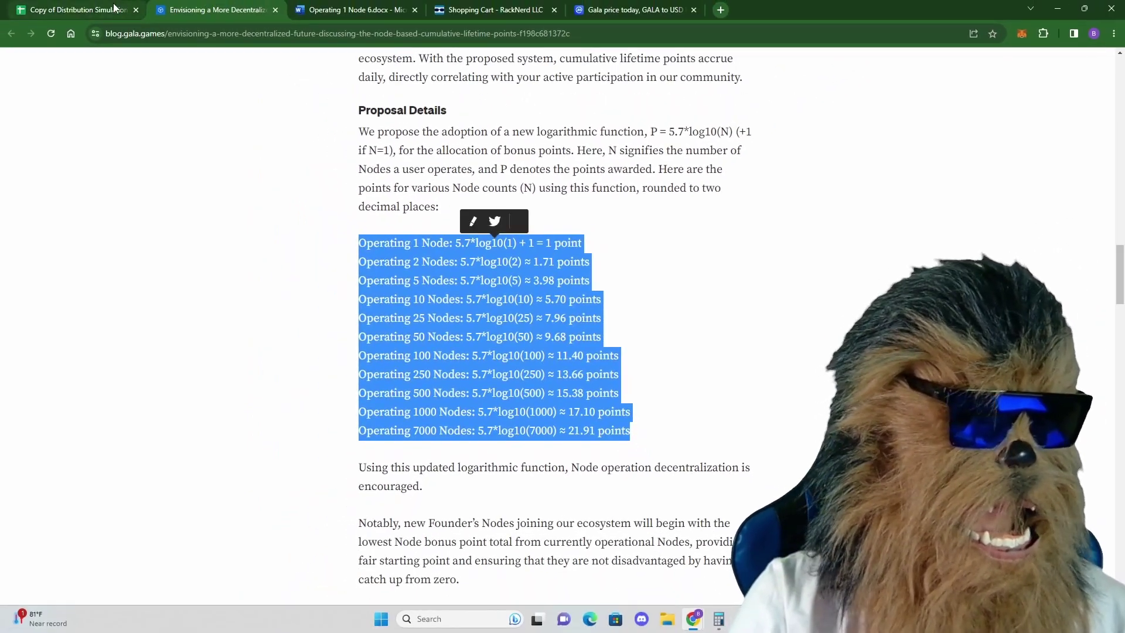
{"action": "left_click", "coordinate": [75, 9]}
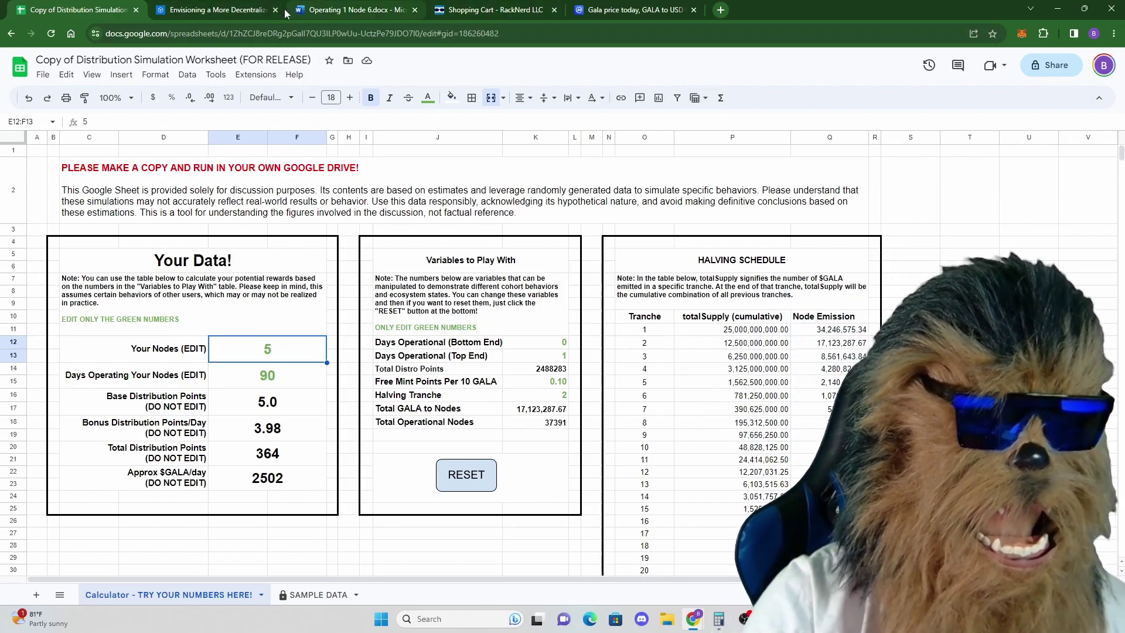
{"action": "left_click", "coordinate": [352, 10]}
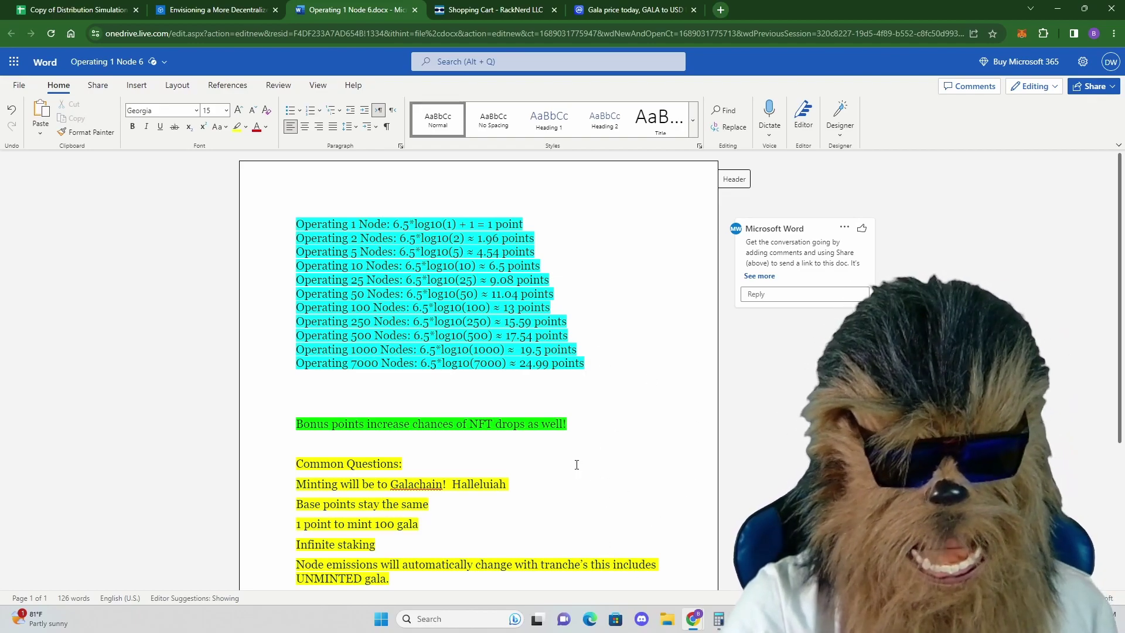
{"action": "scroll", "coordinate": [561, 446], "scroll_direction": "down", "scroll_amount": 2}
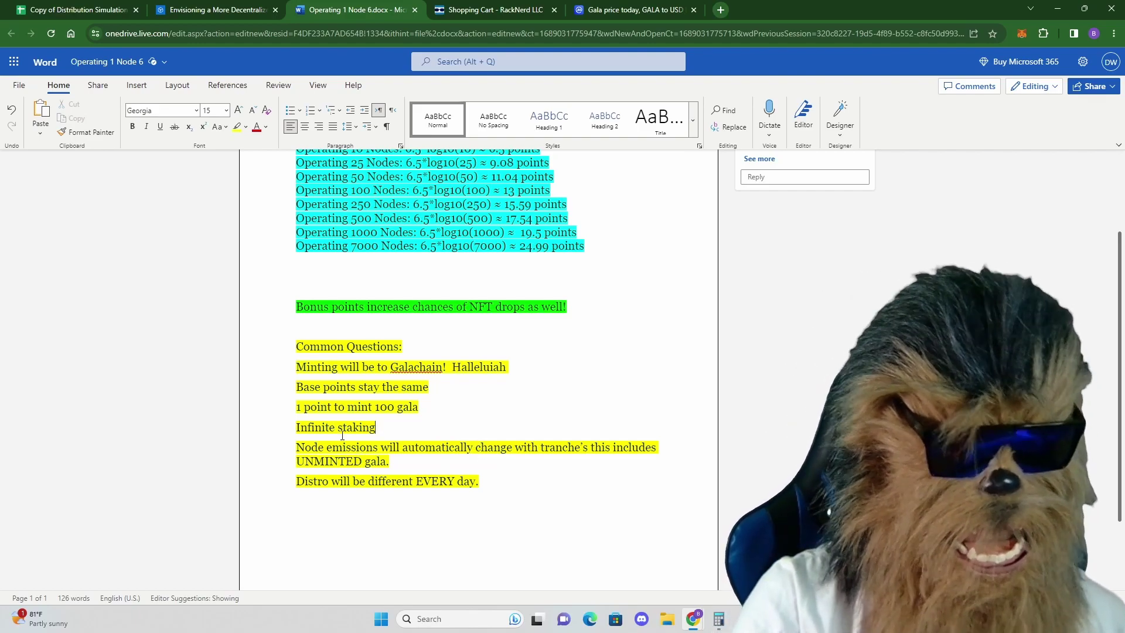
{"action": "left_click_drag", "start_coordinate": [432, 394], "coordinate": [296, 387]}
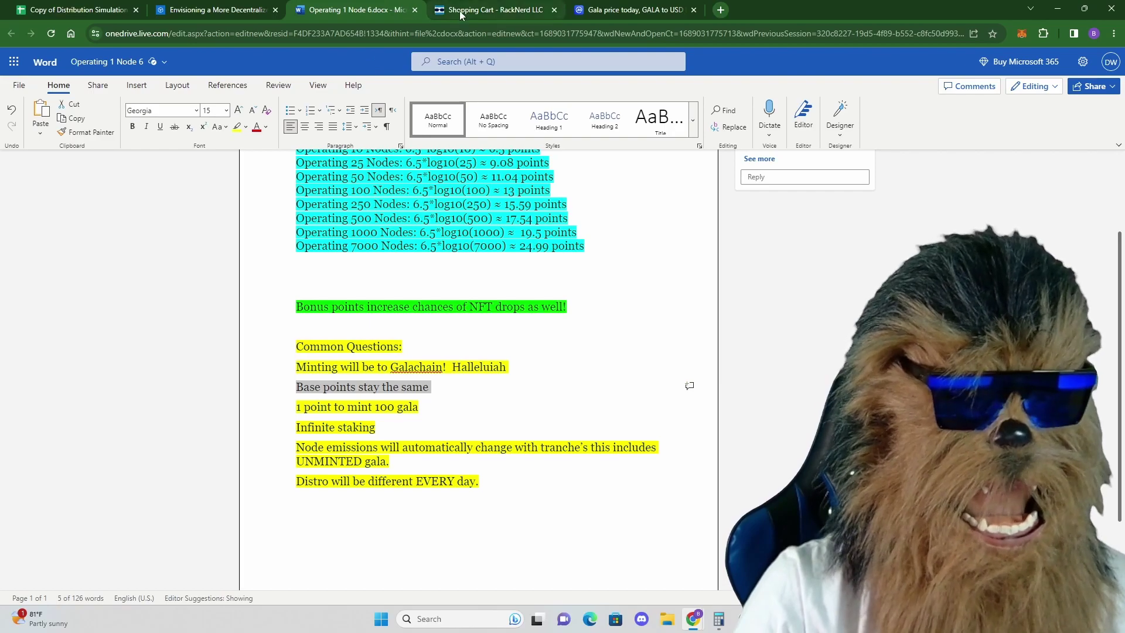
Switch to the RackNerd site, open the 4th of July sale and order the 4 GB KVM VPS.
{"action": "left_click", "coordinate": [461, 15]}
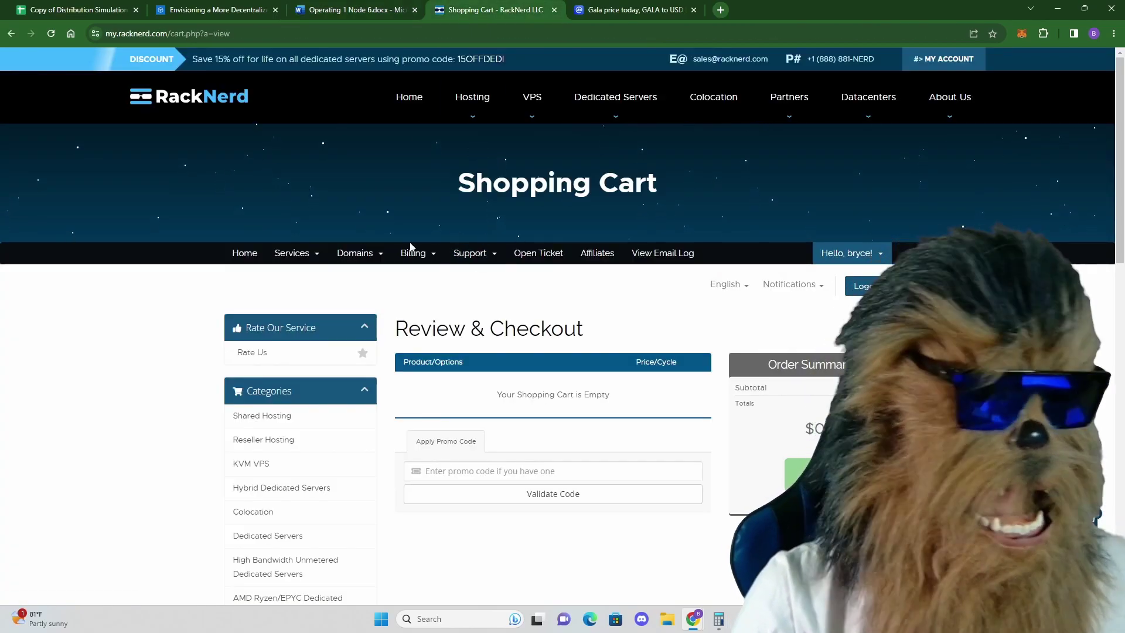
{"action": "left_click", "coordinate": [409, 99]}
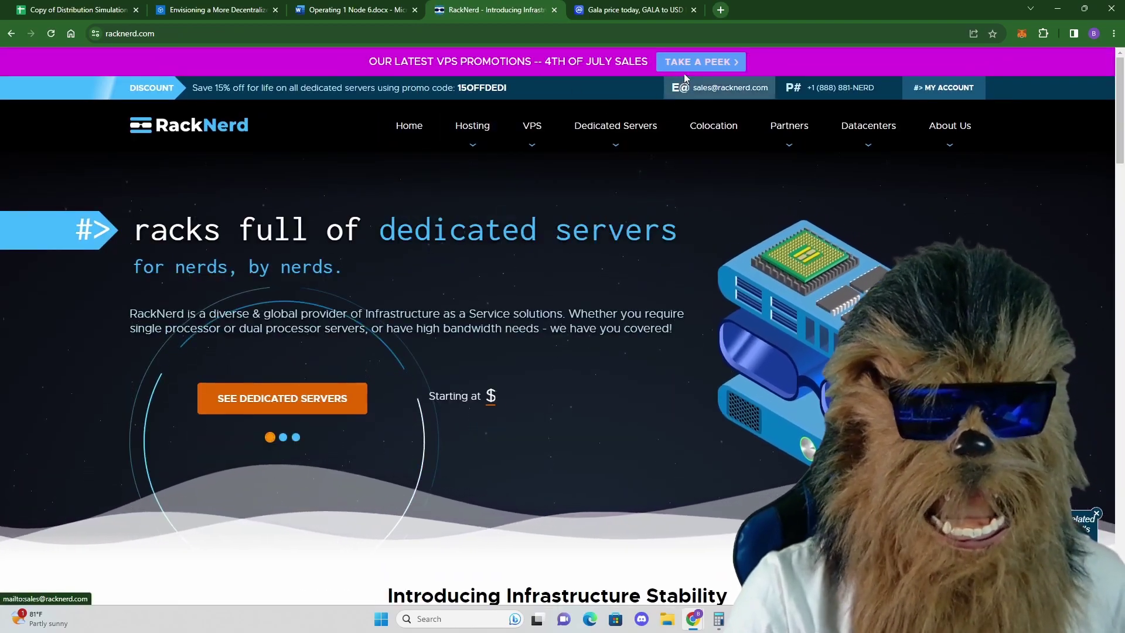
{"action": "left_click", "coordinate": [684, 63]}
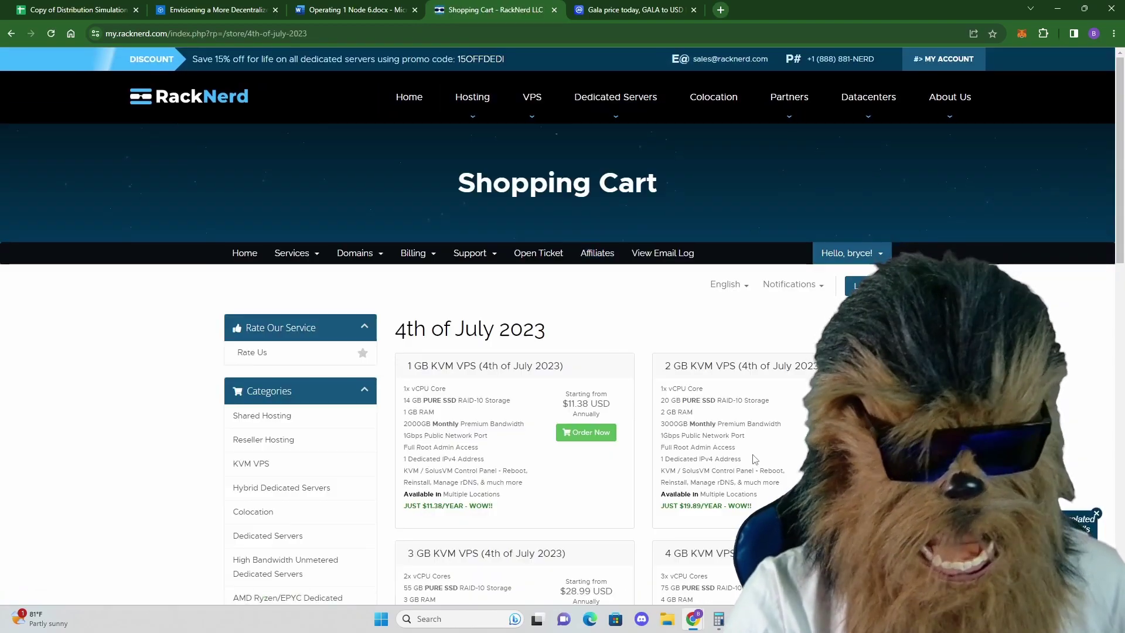
{"action": "scroll", "coordinate": [754, 459], "scroll_direction": "down", "scroll_amount": 4}
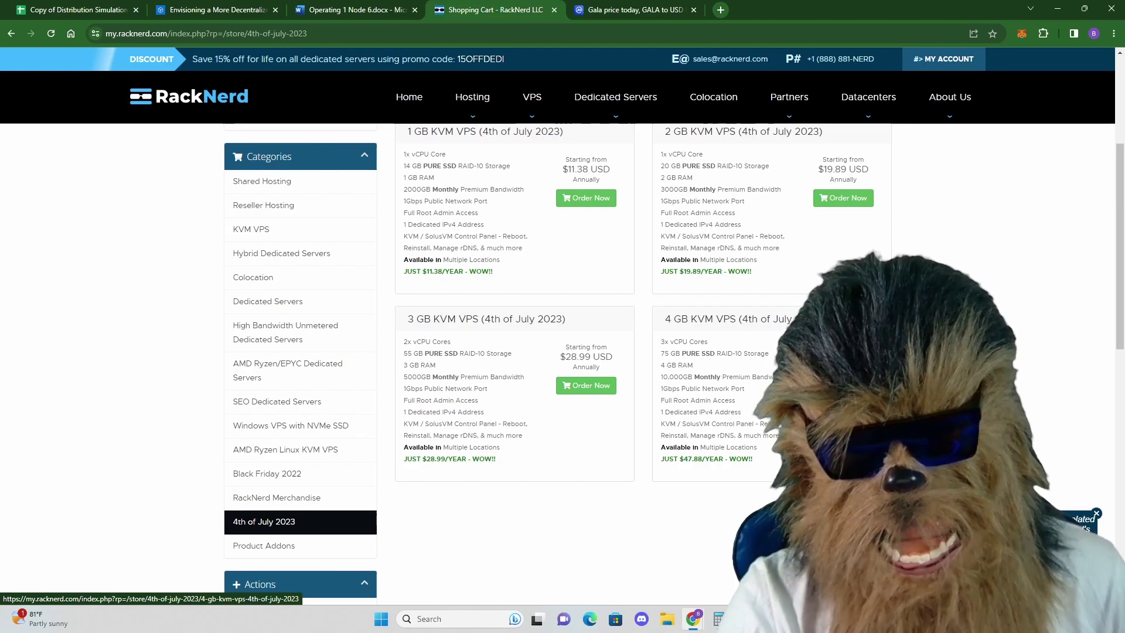
{"action": "left_click", "coordinate": [843, 385]}
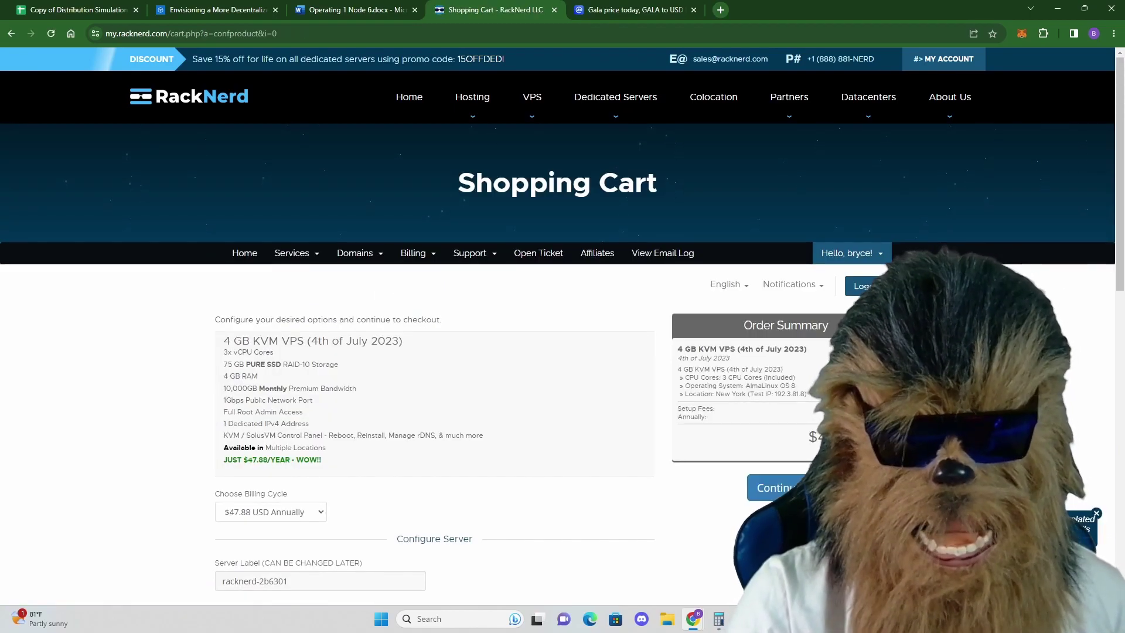
Configure the VPS with Ubuntu 20.04 64 Bit and the Chicago, IL location, and continue to the cart review.
{"action": "scroll", "coordinate": [765, 267], "scroll_direction": "down", "scroll_amount": 3}
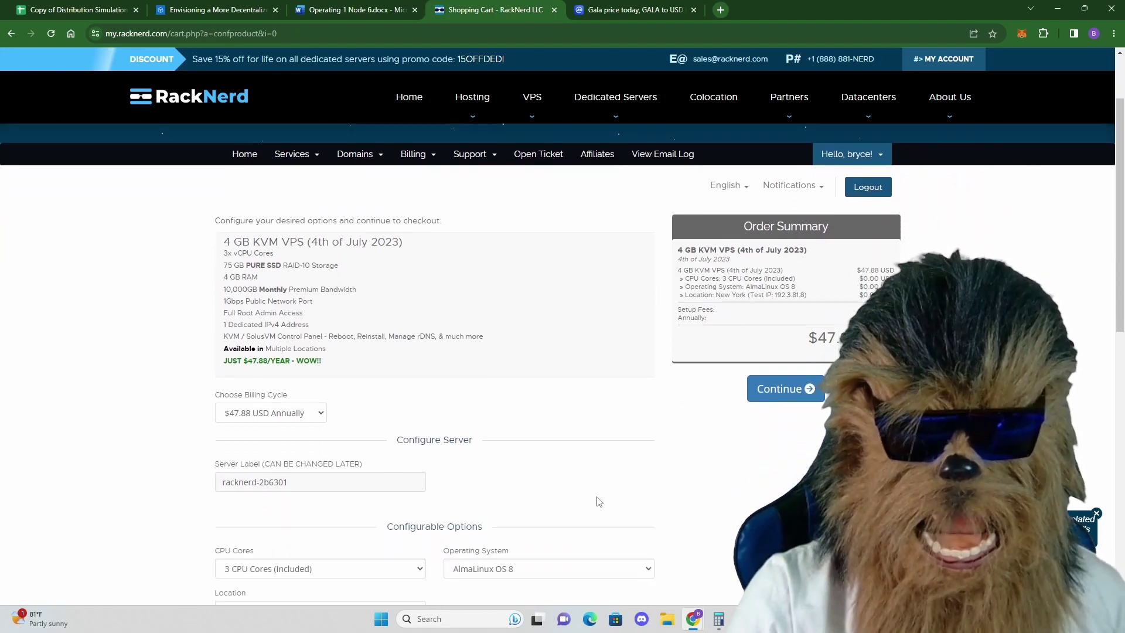
{"action": "scroll", "coordinate": [334, 322], "scroll_direction": "up", "scroll_amount": 2}
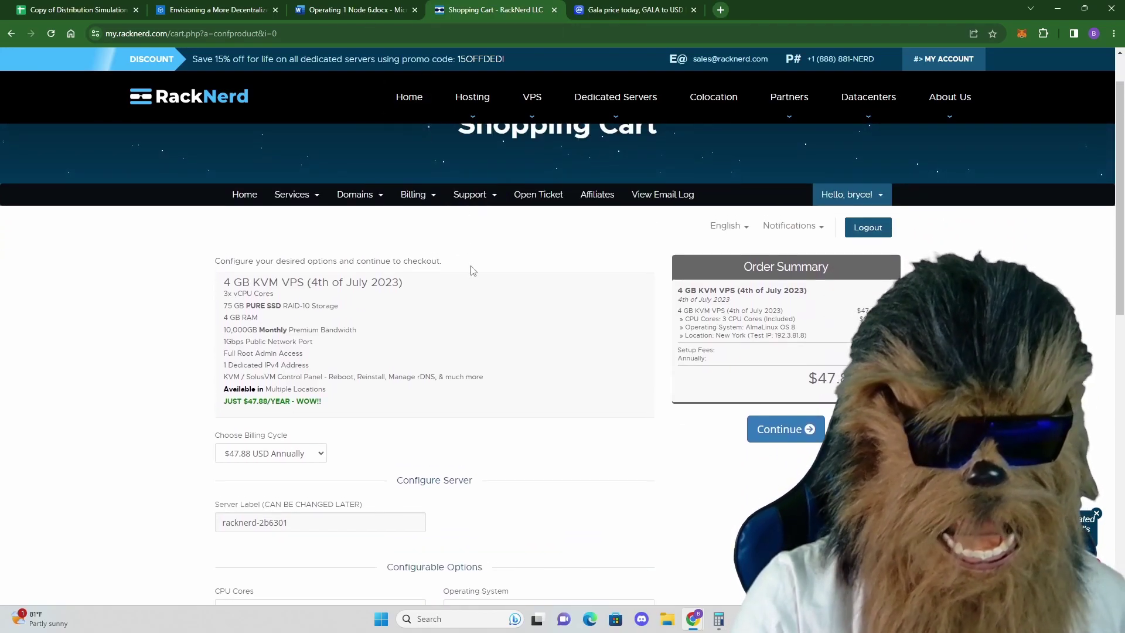
{"action": "scroll", "coordinate": [332, 317], "scroll_direction": "down", "scroll_amount": 2}
{"action": "scroll", "coordinate": [497, 382], "scroll_direction": "down", "scroll_amount": 2}
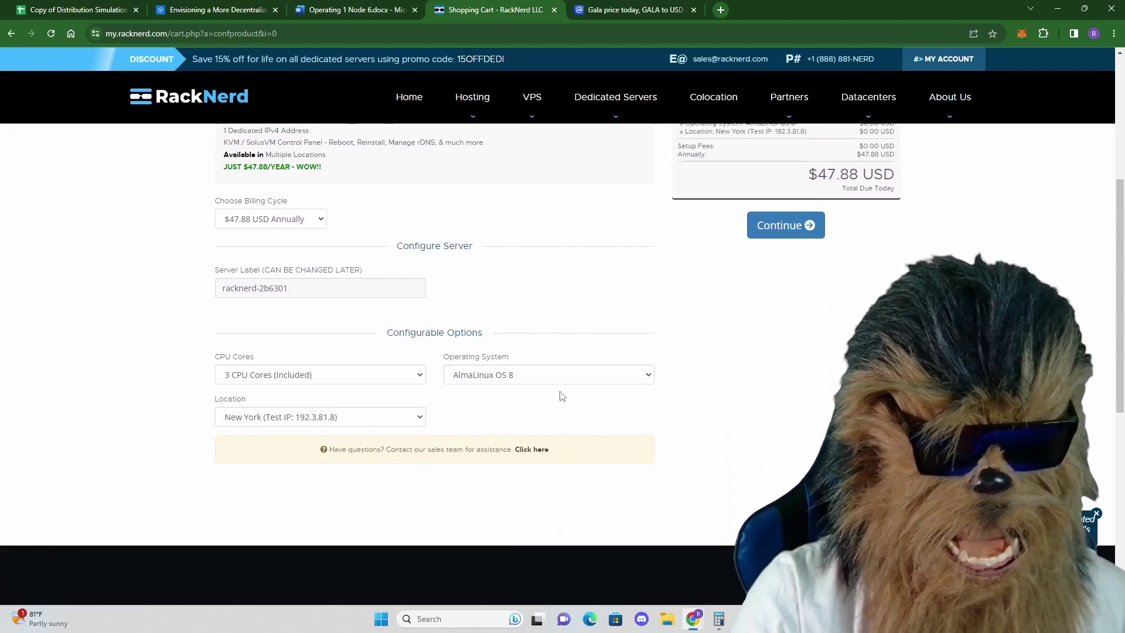
{"action": "left_click", "coordinate": [582, 374]}
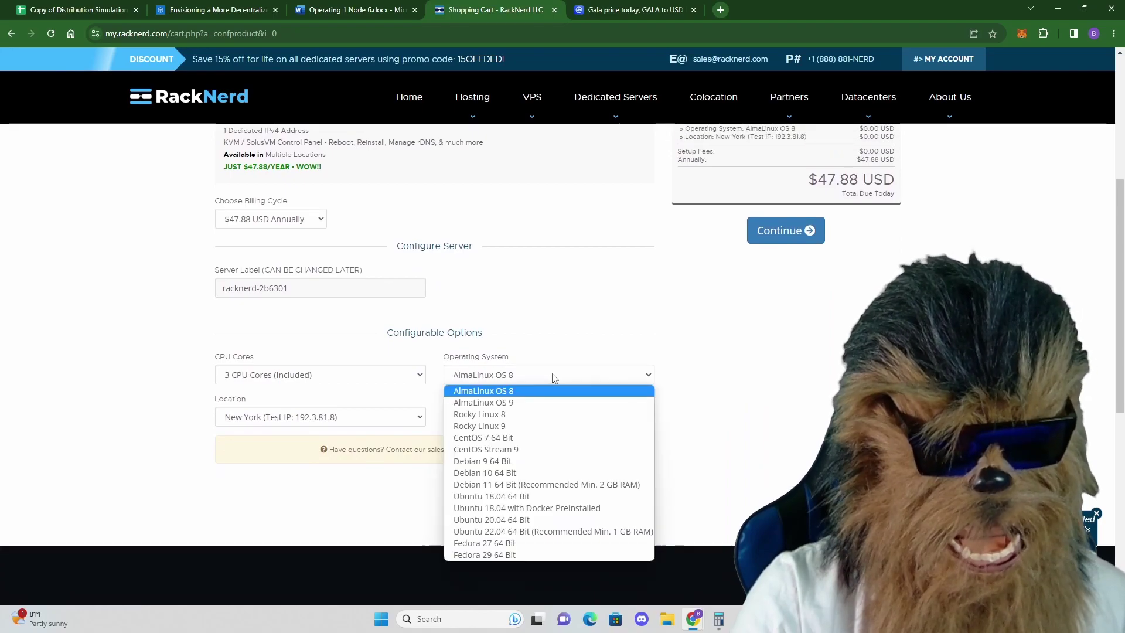
{"action": "left_click", "coordinate": [523, 520]}
{"action": "scroll", "coordinate": [591, 387], "scroll_direction": "up", "scroll_amount": 1}
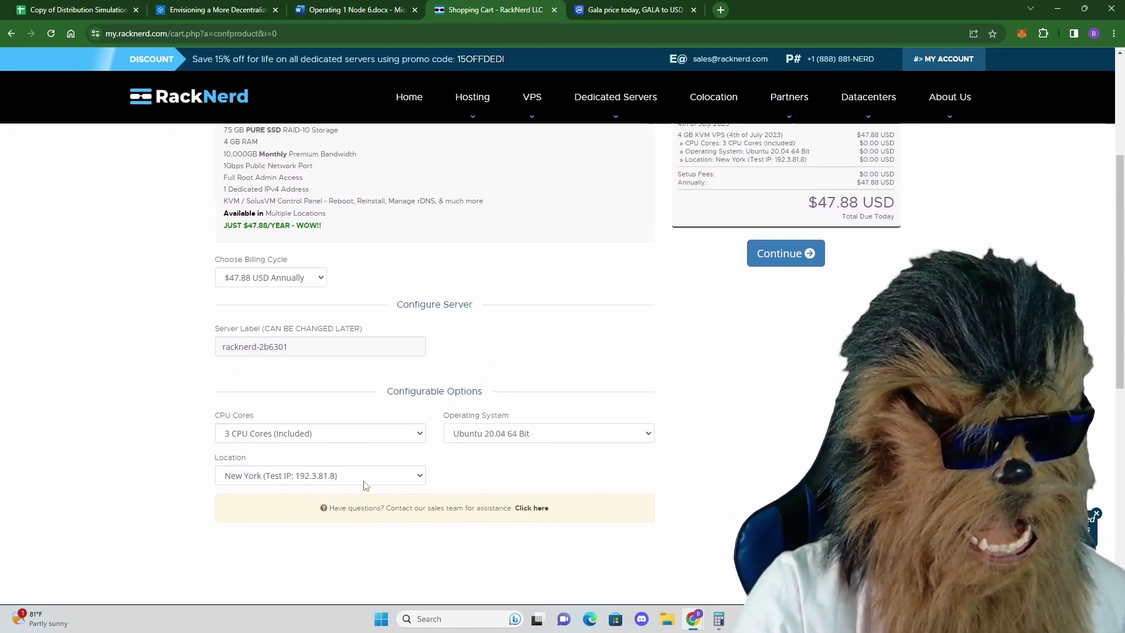
{"action": "left_click", "coordinate": [281, 475]}
{"action": "left_click", "coordinate": [276, 526]}
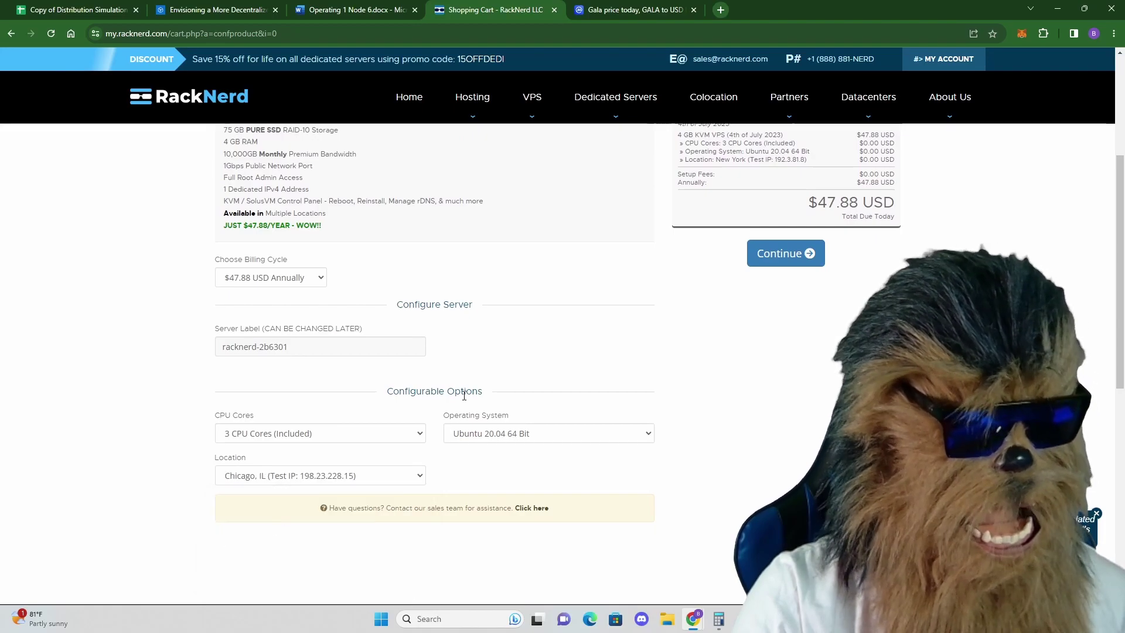
{"action": "scroll", "coordinate": [457, 401], "scroll_direction": "up", "scroll_amount": 2}
{"action": "left_click", "coordinate": [786, 371]}
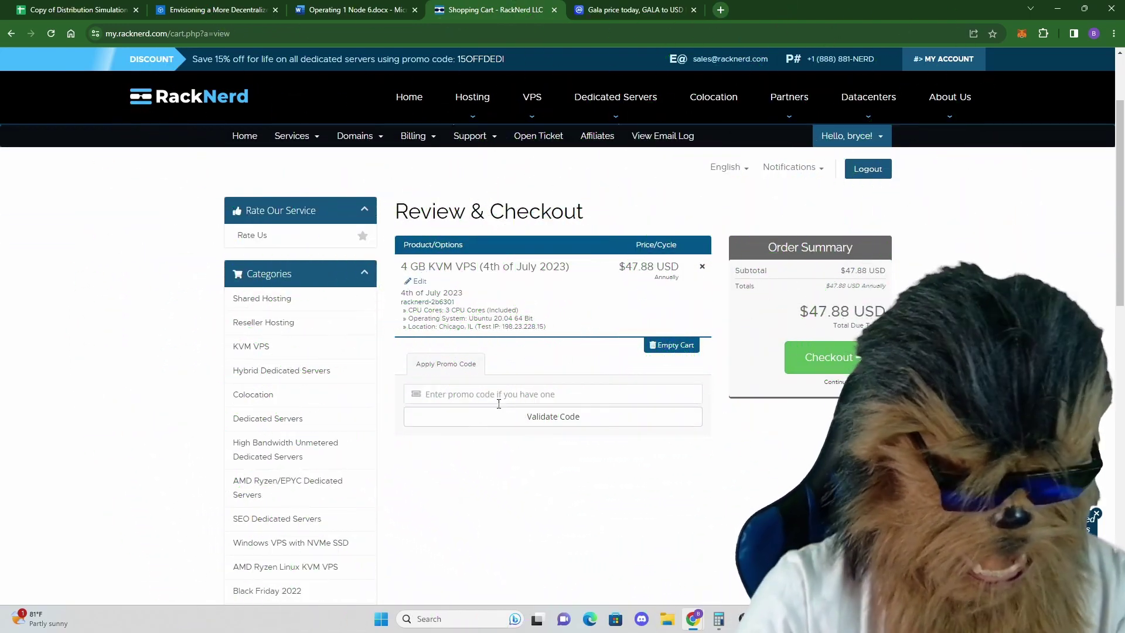
Apply the promo code DrWookiee to the shopping cart and review the order.
{"action": "type", "text": "DrWookiee"}
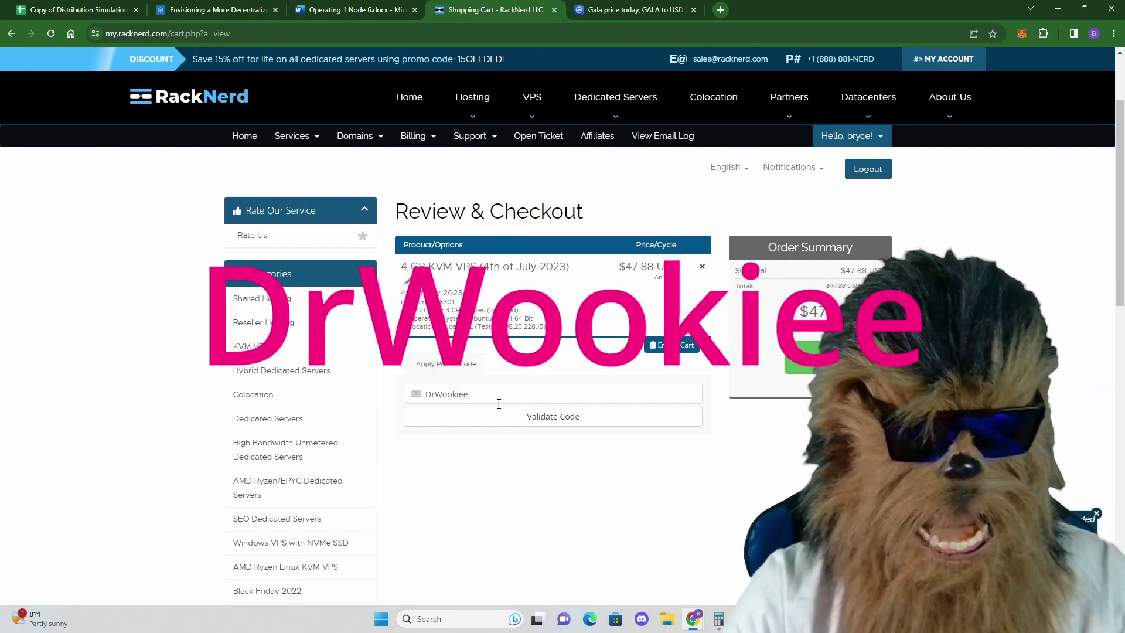
{"action": "left_click", "coordinate": [498, 420]}
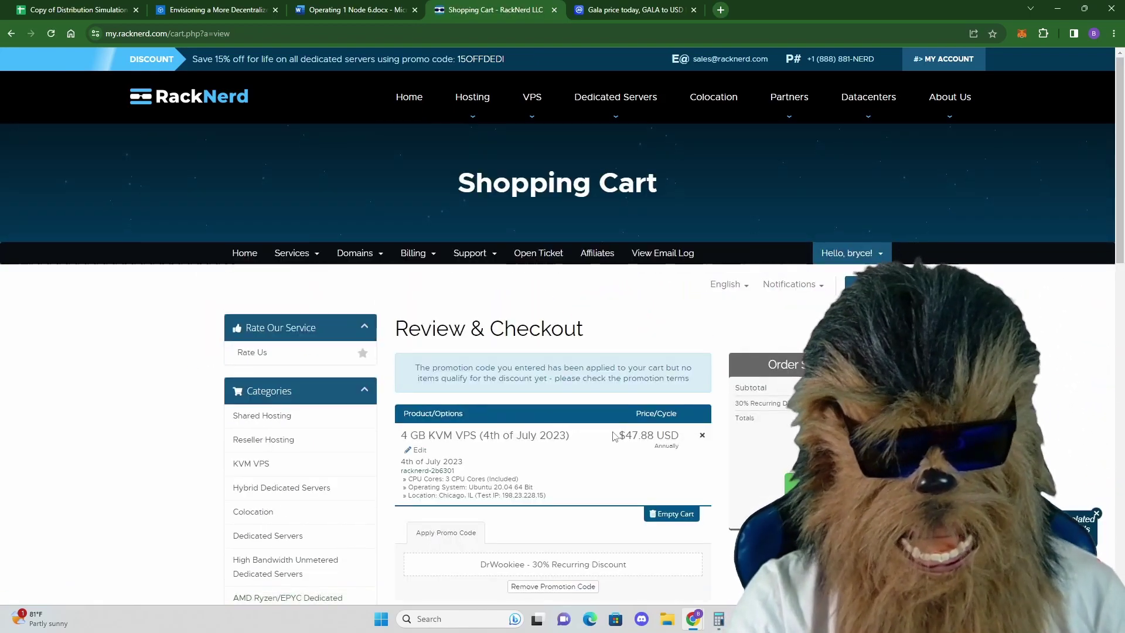
{"action": "scroll", "coordinate": [731, 371], "scroll_direction": "down", "scroll_amount": 2}
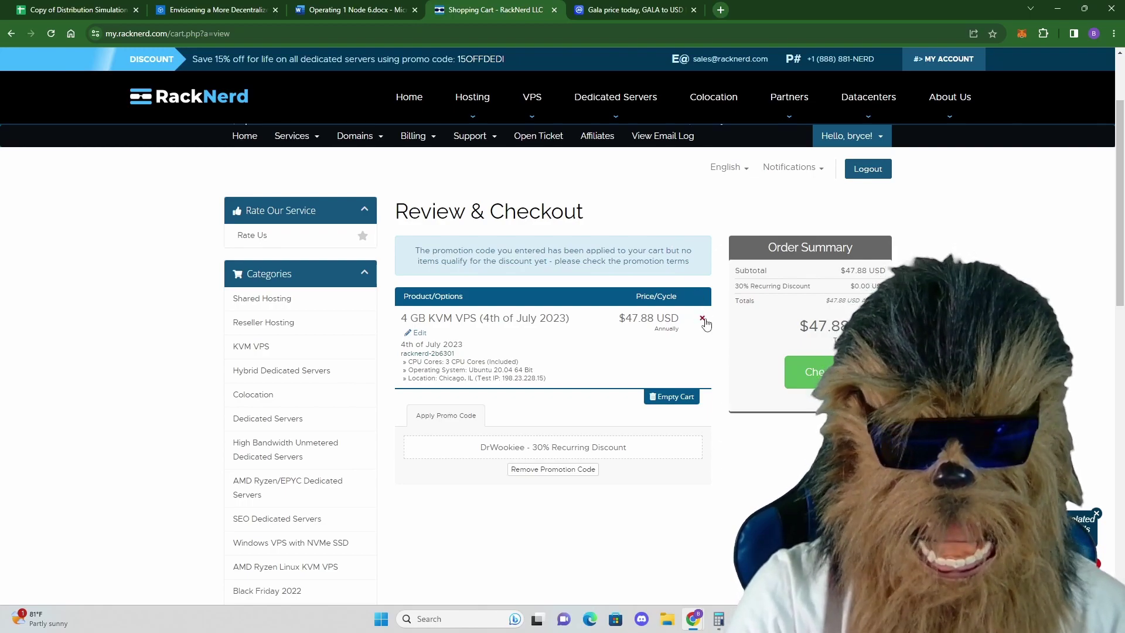
Remove the 4 GB KVM VPS from the shopping cart.
{"action": "left_click", "coordinate": [702, 318]}
{"action": "left_click", "coordinate": [578, 241]}
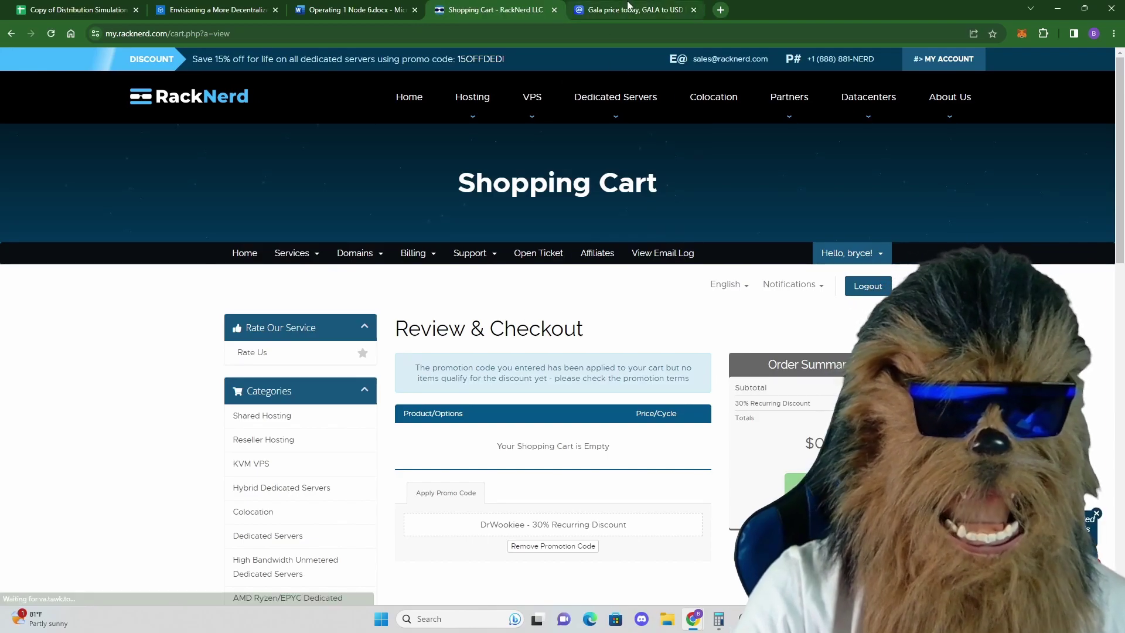
Check the Gala price on CoinMarketCap and the worksheet's SAMPLE DATA sheet, and return to the calculator sheet.
{"action": "left_click", "coordinate": [629, 10]}
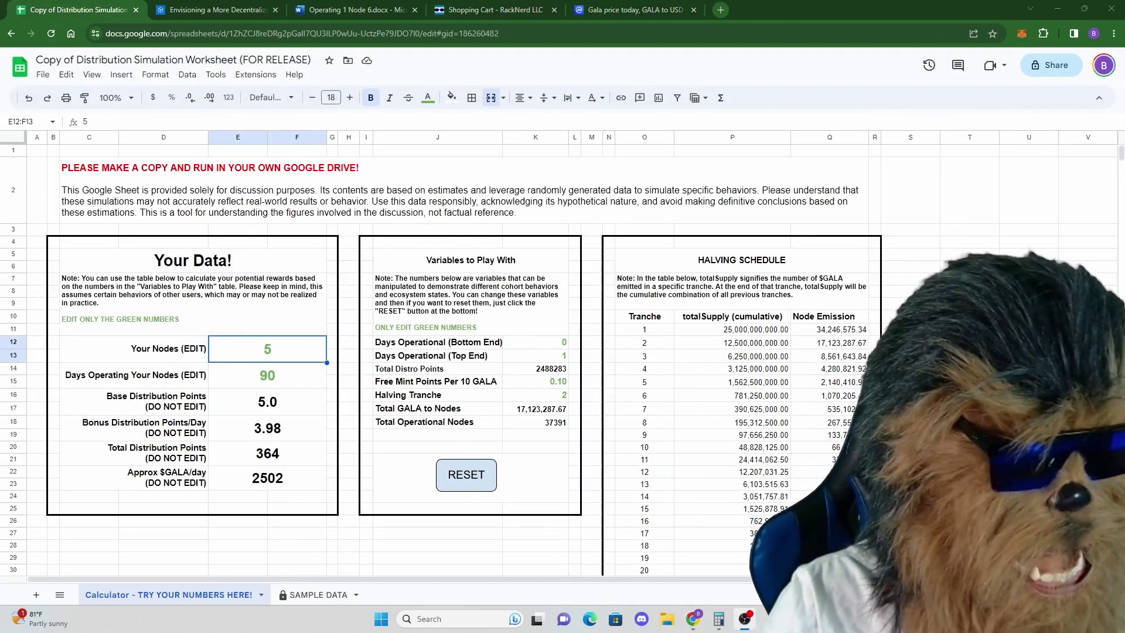
{"action": "left_click", "coordinate": [321, 593]}
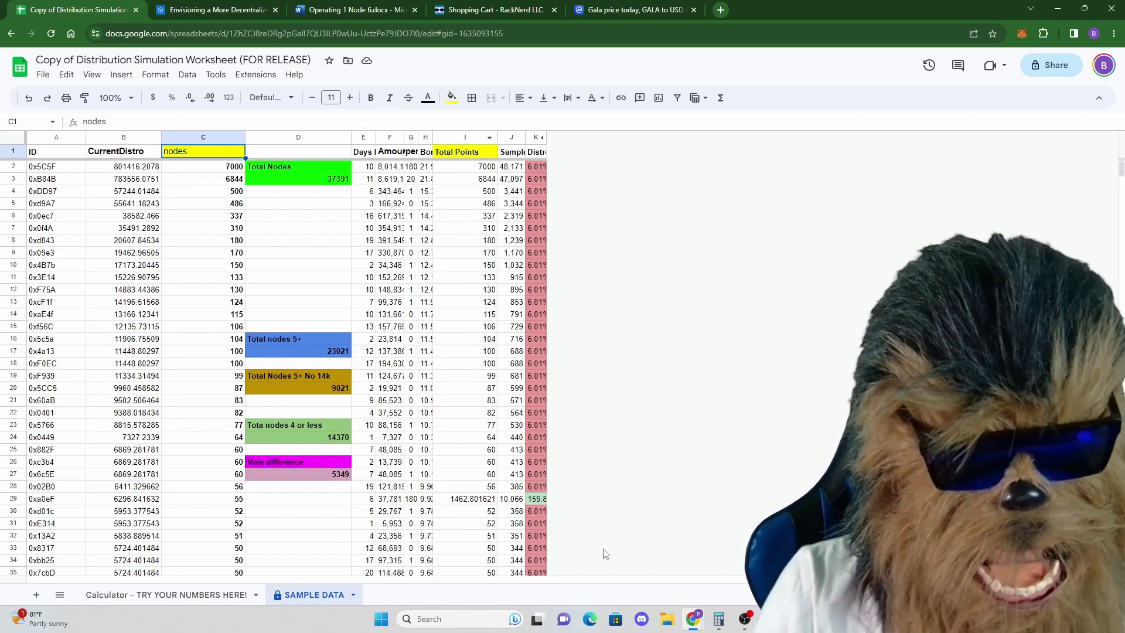
{"action": "key", "text": "ctrl+5"}
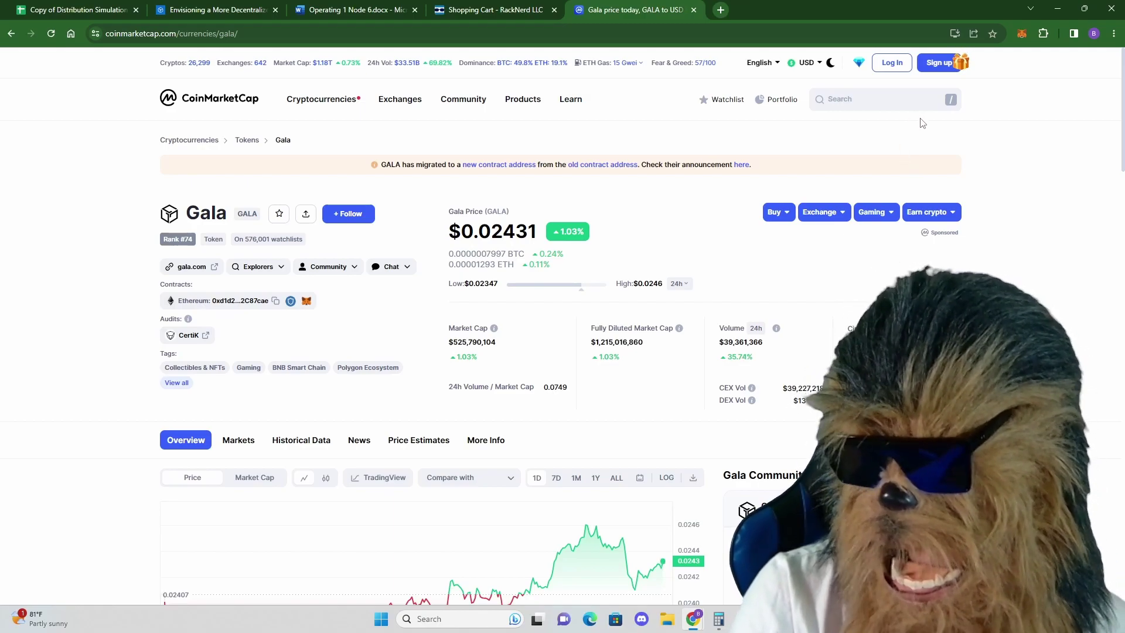
{"action": "mouse_move", "coordinate": [558, 123]}
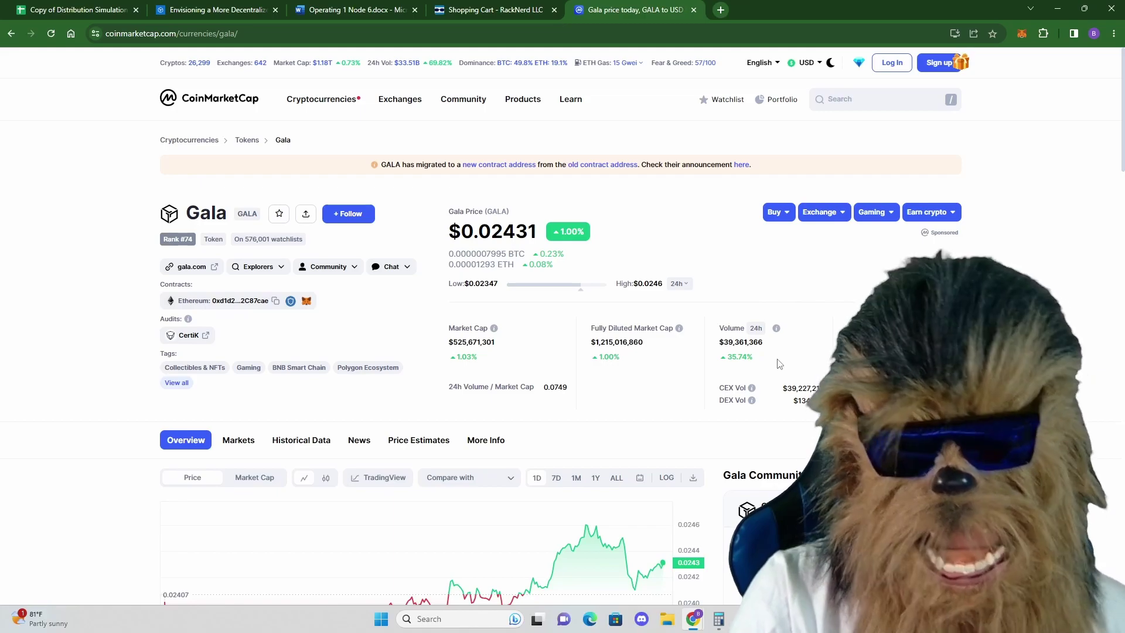
{"action": "left_click", "coordinate": [77, 9]}
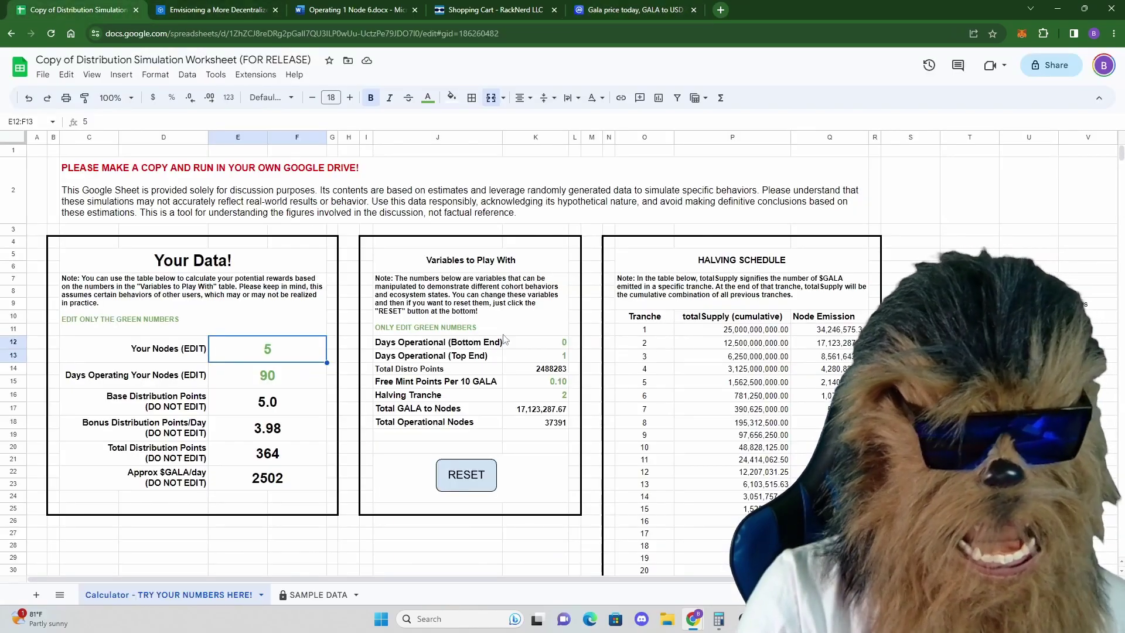